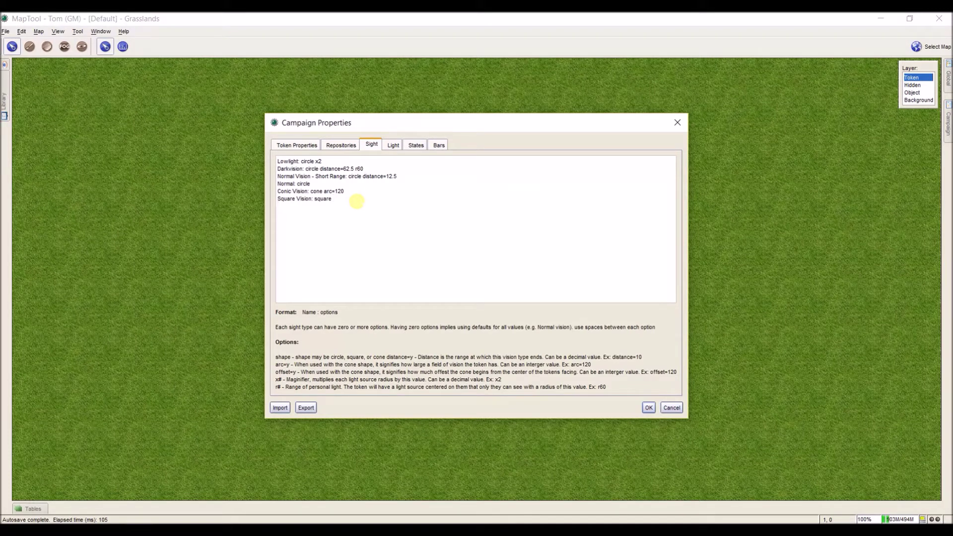
Add a new sight type line "Sample Sight: cone distance=60" below Square Vision in the campaign's sight definitions
{"action": "key", "text": "Return"}
{"action": "type", "text": "Sample Sight: cone"}
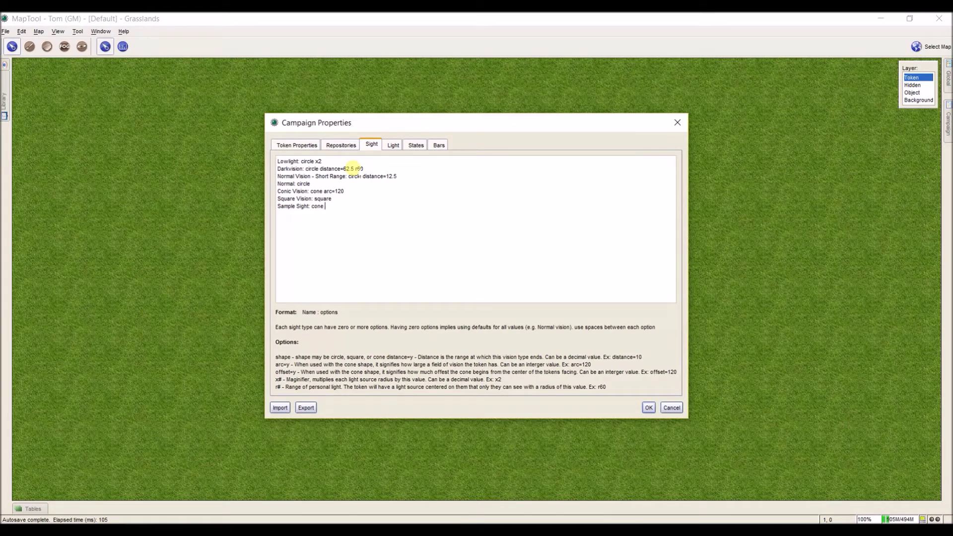
{"action": "left_click", "coordinate": [350, 169]}
{"action": "type", "text": "distance=60"}
Extend the Sample Sight definition with the options arc=90 x2 r10
{"action": "double_click", "coordinate": [340, 191]}
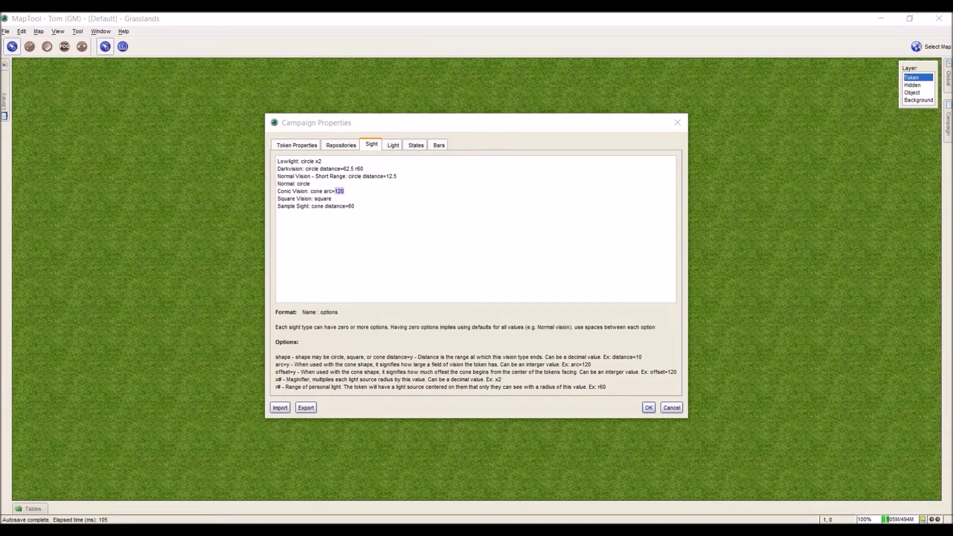
{"action": "left_click", "coordinate": [396, 204]}
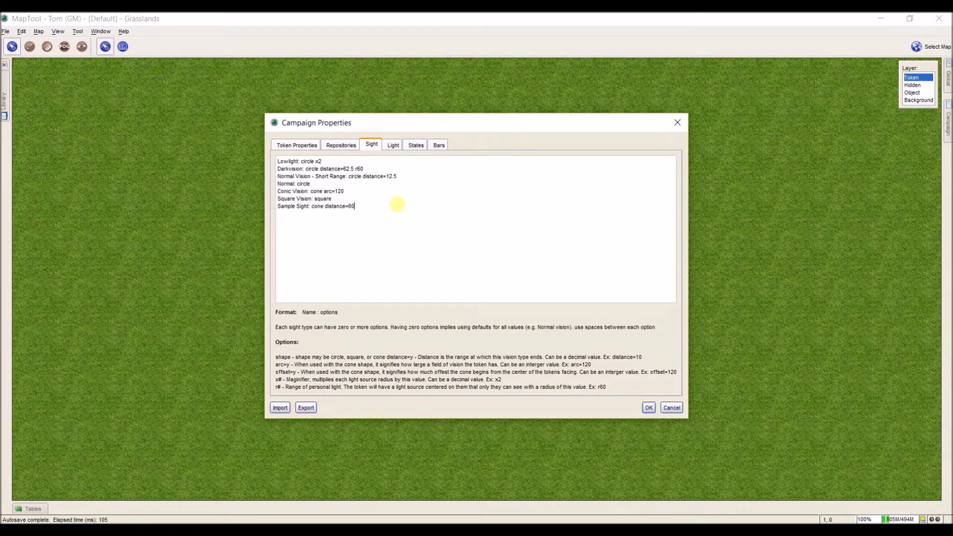
{"action": "type", "text": "arc=90"}
{"action": "left_click", "coordinate": [371, 206]}
{"action": "double_click", "coordinate": [359, 169]}
{"action": "left_click", "coordinate": [402, 206]}
{"action": "type", "text": "r10"}
Review the distance, arc, magnifier and range options of Sample Sight, and save the campaign properties
{"action": "double_click", "coordinate": [334, 206]}
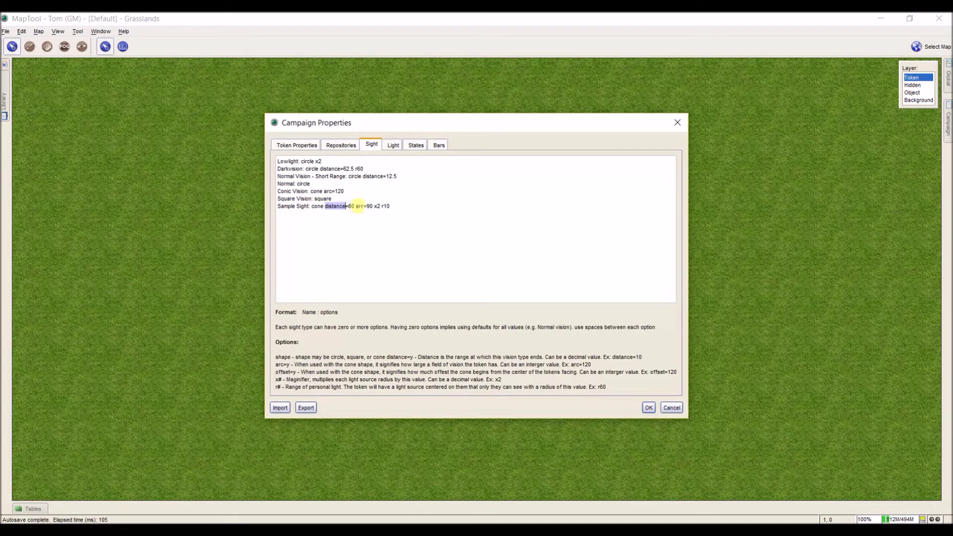
{"action": "double_click", "coordinate": [360, 206]}
{"action": "double_click", "coordinate": [377, 206]}
{"action": "double_click", "coordinate": [385, 206]}
{"action": "left_click", "coordinate": [649, 408]}
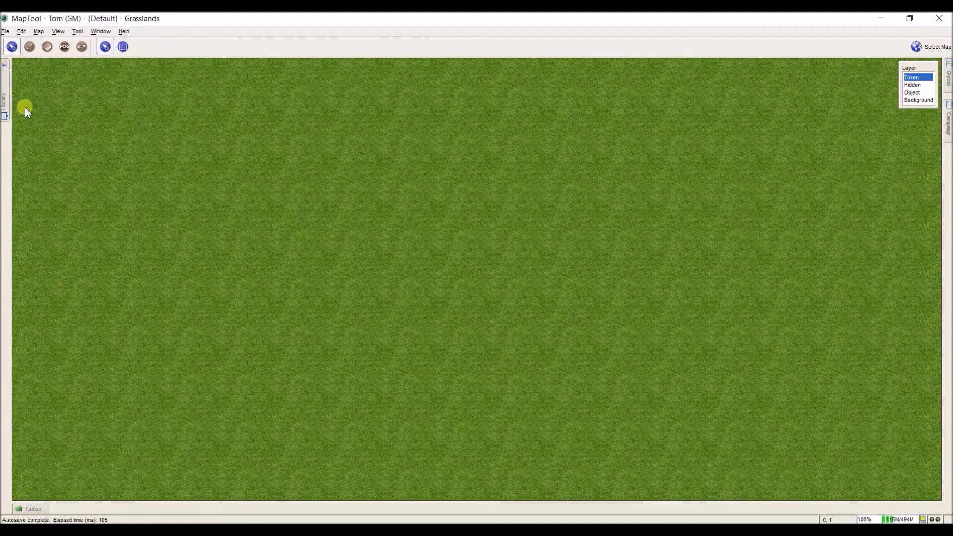
Place the Elf Scout token from the Mapping library's Tokens/4e_Monsters folder near the middle of the map
{"action": "left_click", "coordinate": [5, 107]}
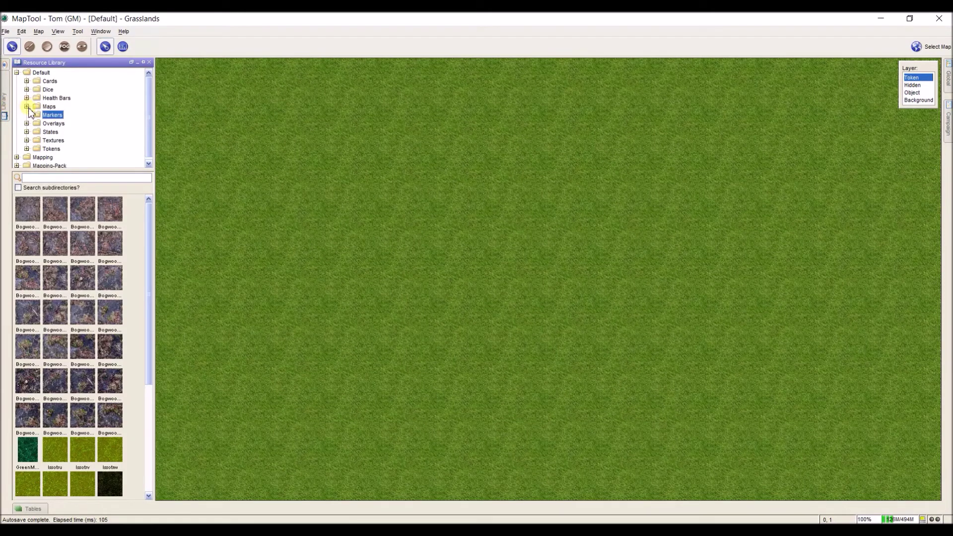
{"action": "left_click", "coordinate": [16, 72]}
{"action": "left_click", "coordinate": [16, 81]}
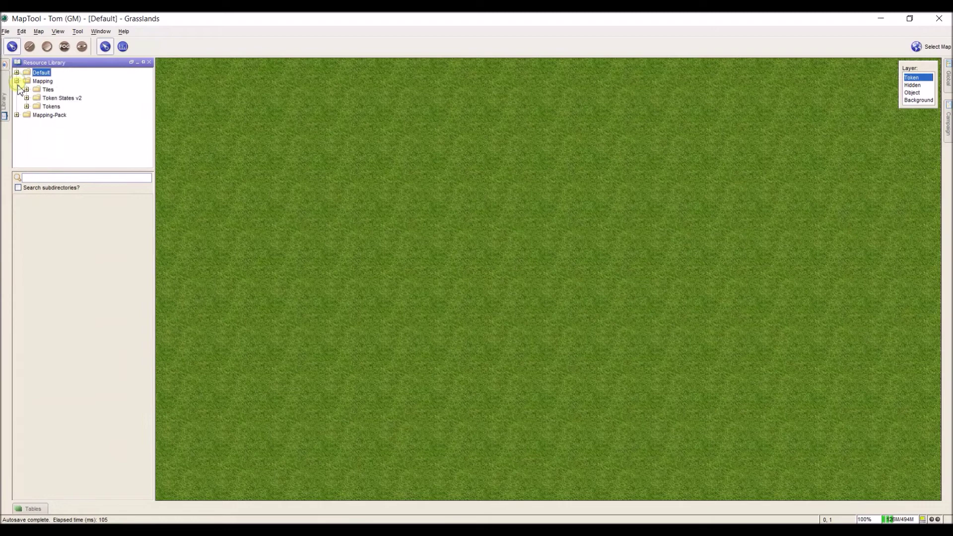
{"action": "left_click", "coordinate": [26, 106]}
{"action": "left_click", "coordinate": [65, 80]}
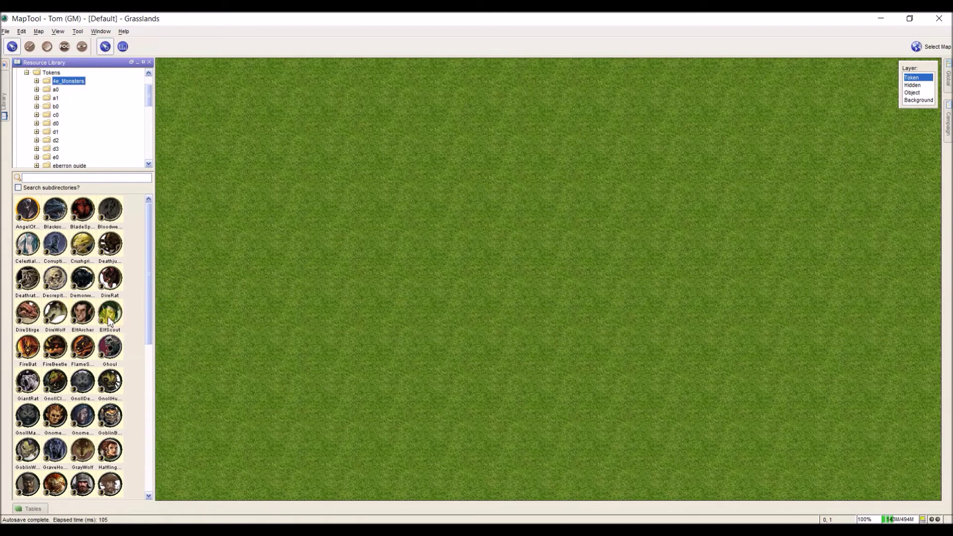
{"action": "left_click_drag", "start_coordinate": [111, 319], "coordinate": [530, 284]}
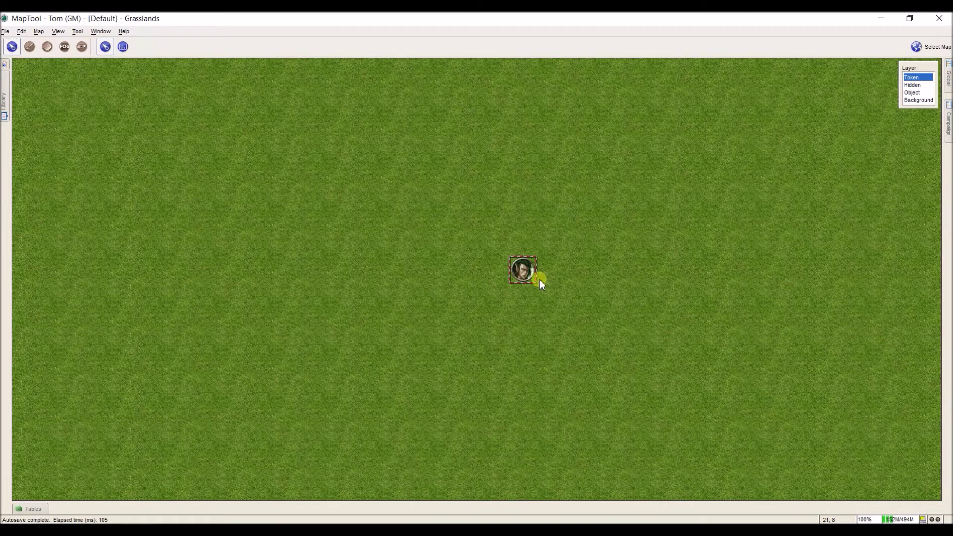
Enable sight on the Elf Scout token with the Sample Sight type and save the token
{"action": "double_click", "coordinate": [526, 278]}
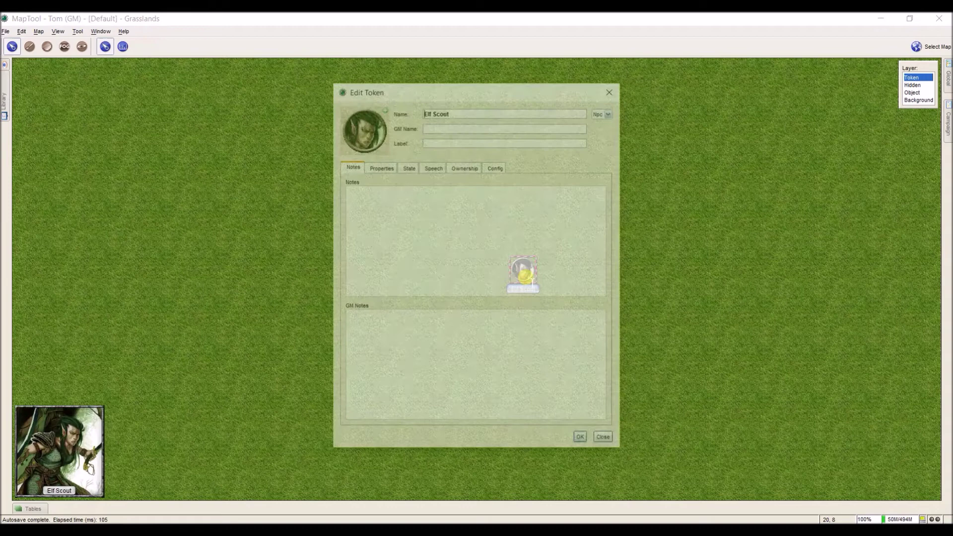
{"action": "left_click", "coordinate": [496, 167]}
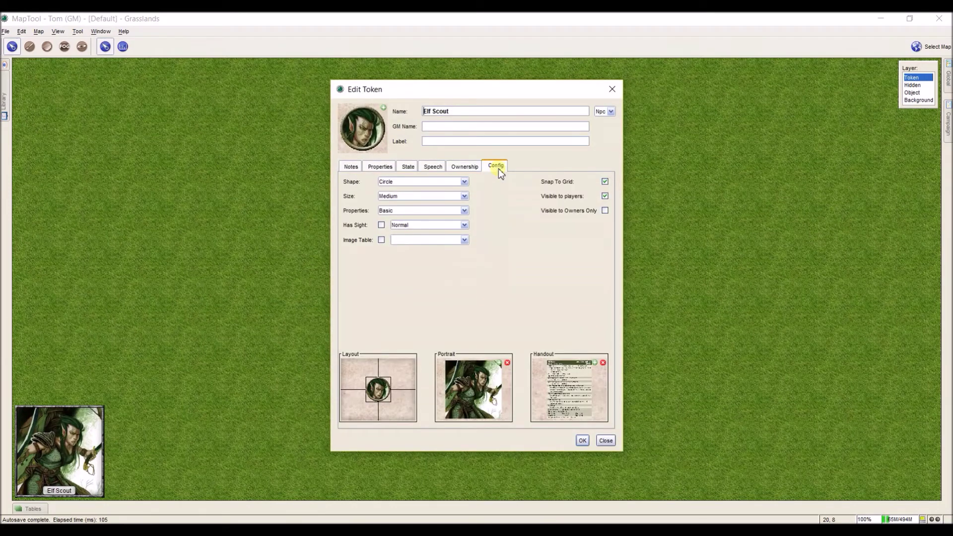
{"action": "left_click", "coordinate": [428, 226]}
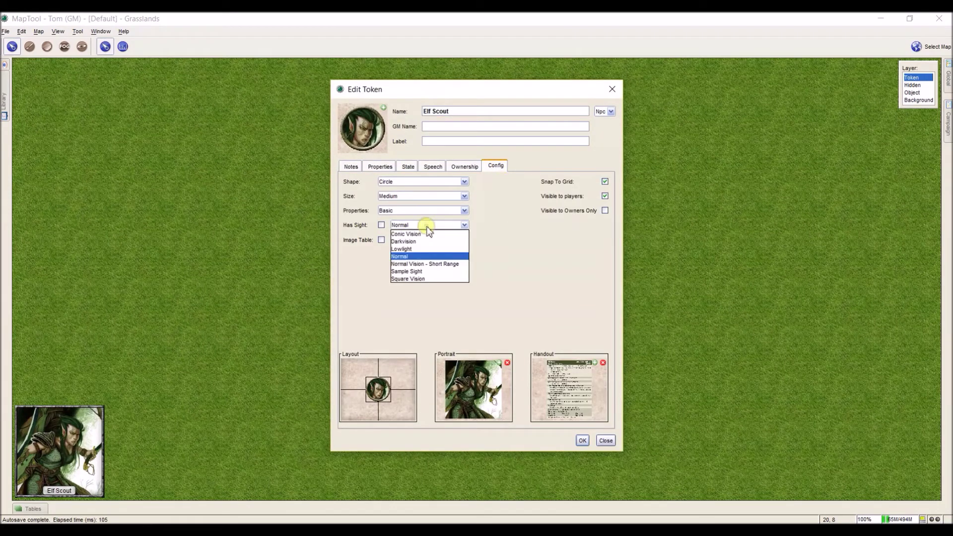
{"action": "left_click", "coordinate": [428, 273]}
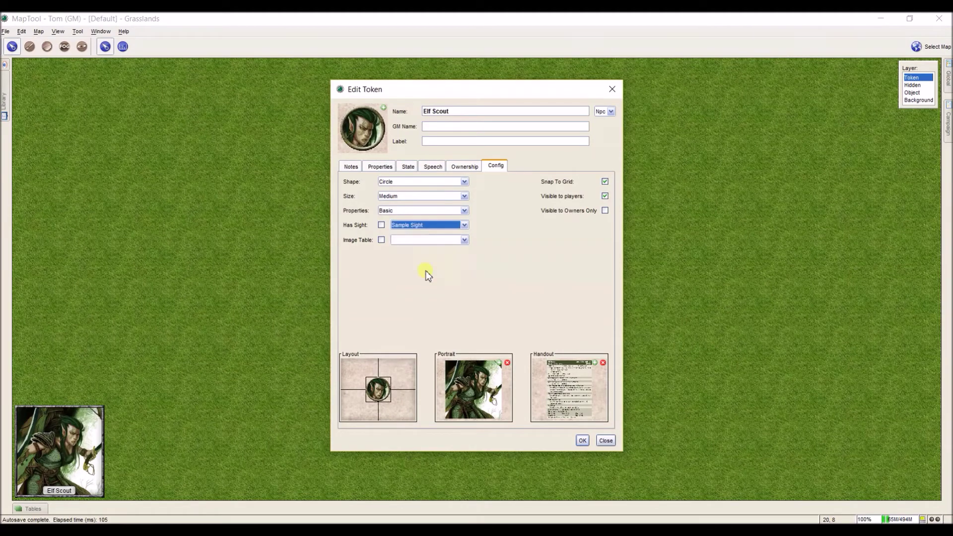
{"action": "left_click", "coordinate": [381, 225]}
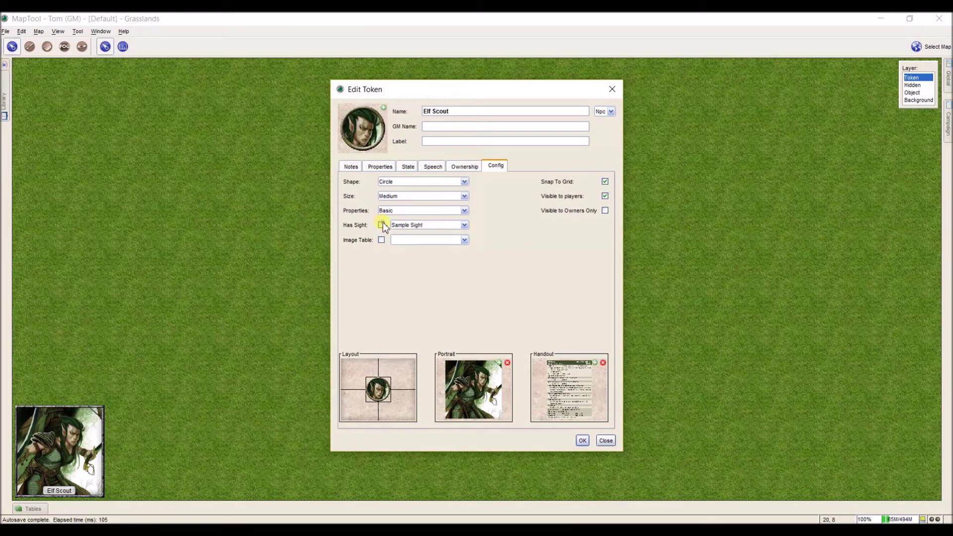
{"action": "left_click", "coordinate": [582, 441]}
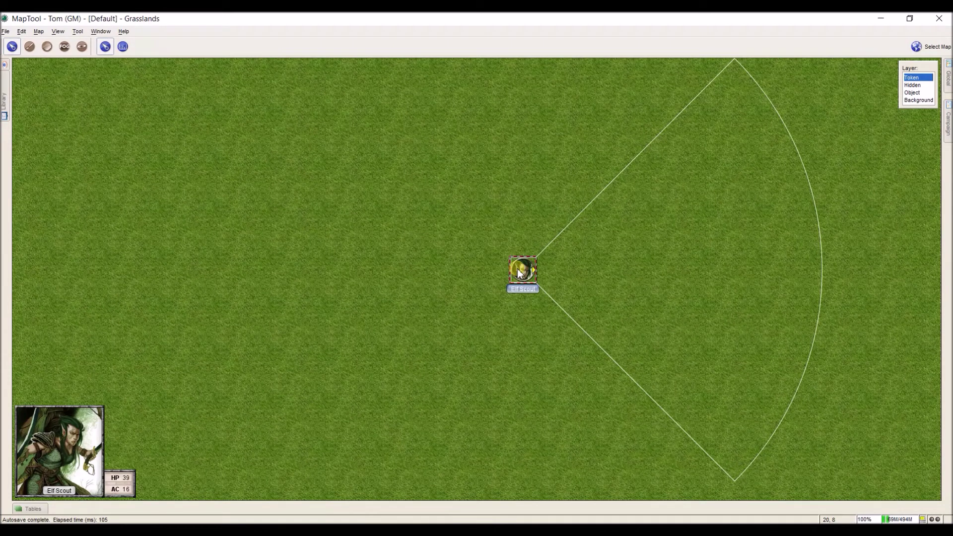
Turn the Elf Scout's facing through down, left, up and right to examine its vision cone, finishing facing right
{"action": "key", "text": "KP_2"}
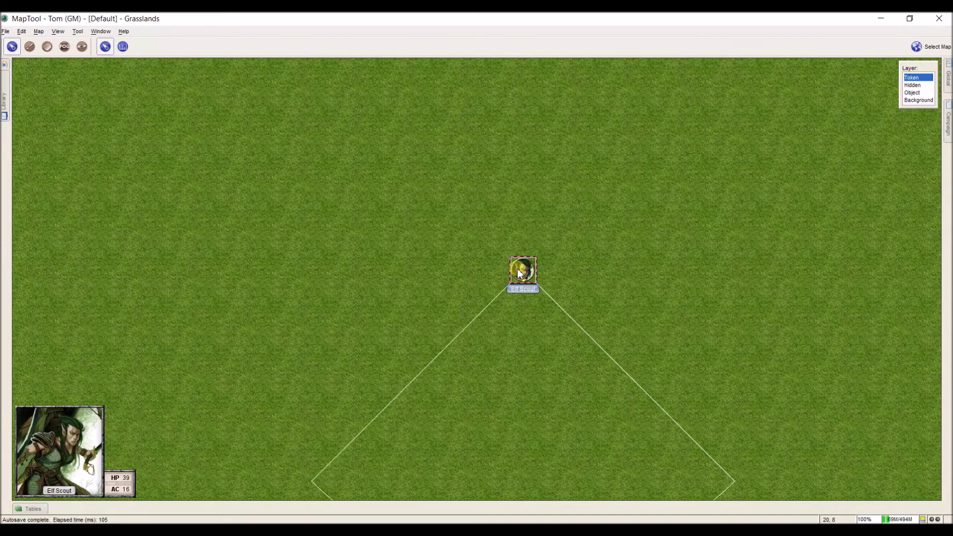
{"action": "key", "text": "KP_4"}
{"action": "key", "text": "KP_8"}
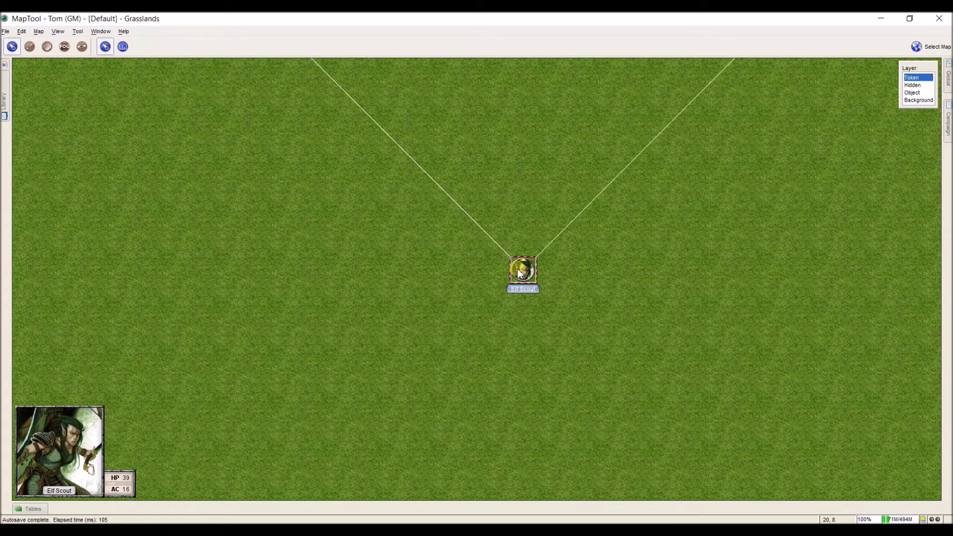
{"action": "key", "text": "KP_6"}
{"action": "key", "text": "KP_2"}
{"action": "key", "text": "KP_4"}
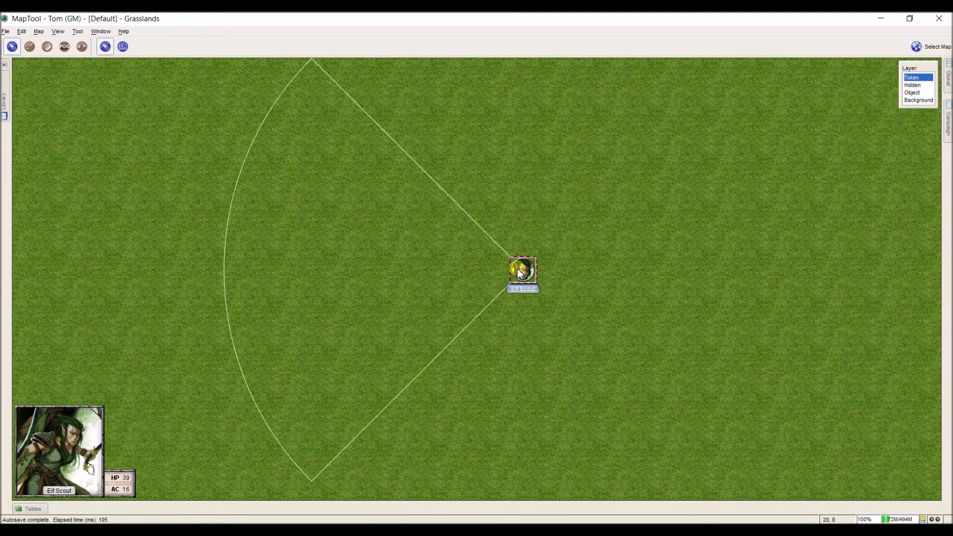
{"action": "key", "text": "KP_6"}
{"action": "key", "text": "KP_2"}
{"action": "key", "text": "KP_8"}
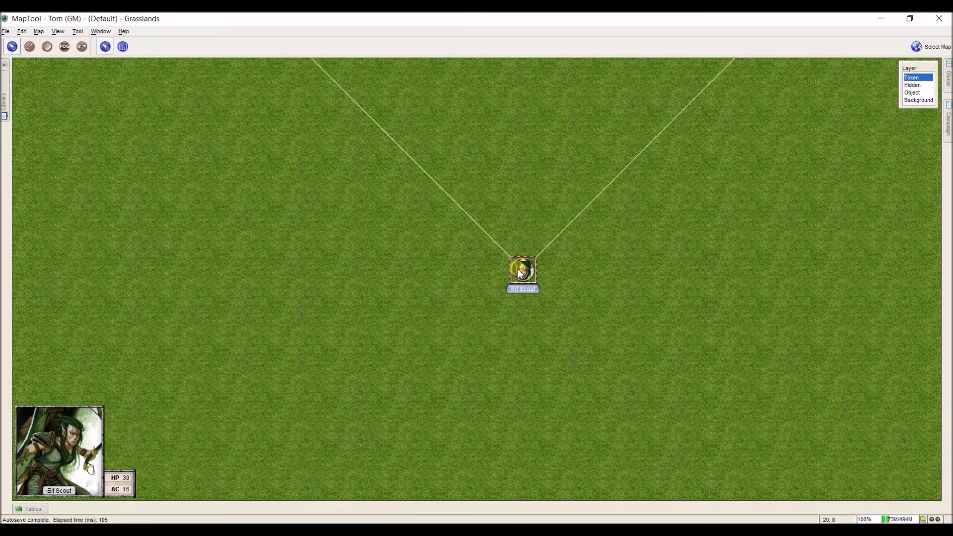
{"action": "key", "text": "KP_6"}
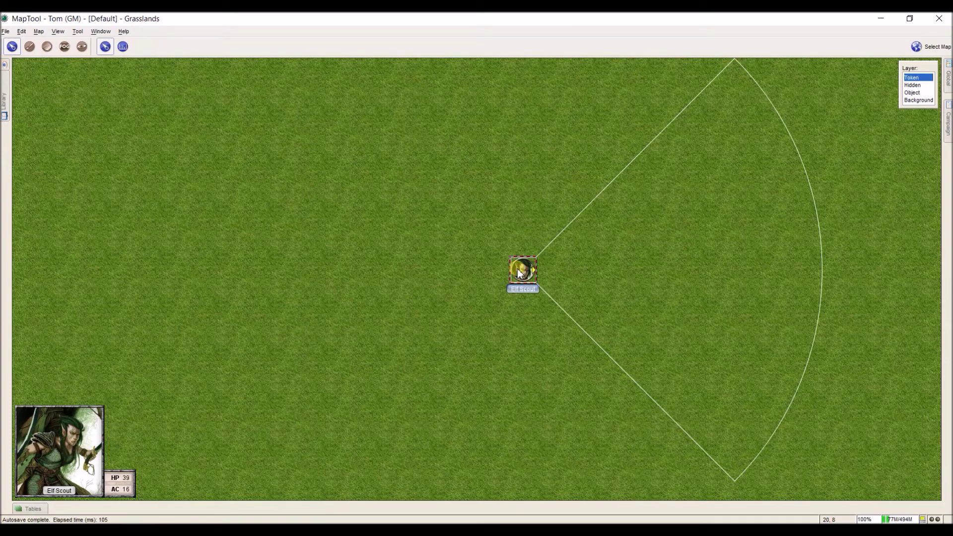
Show the map grid and darken the map with Night vision and Fog-of-War
{"action": "key", "text": "ctrl+g"}
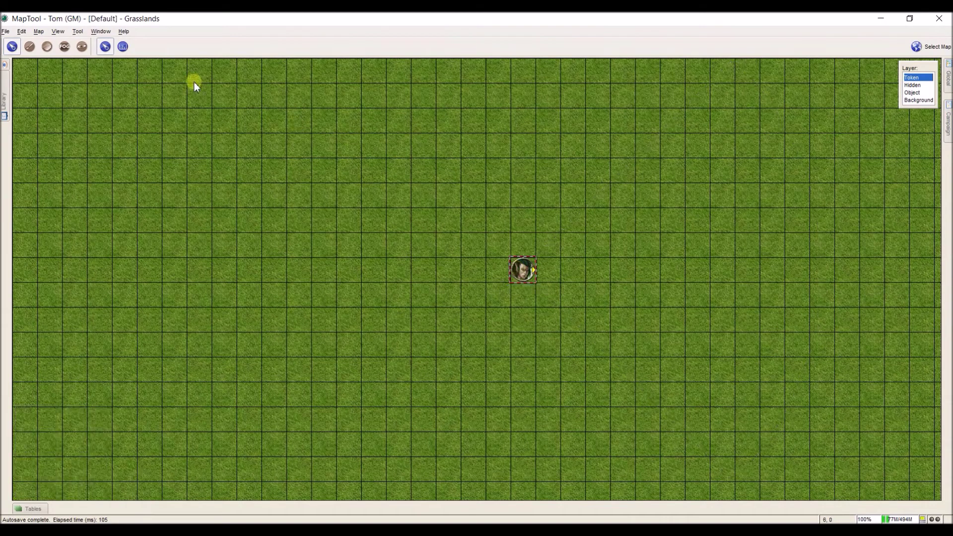
{"action": "left_click", "coordinate": [38, 32]}
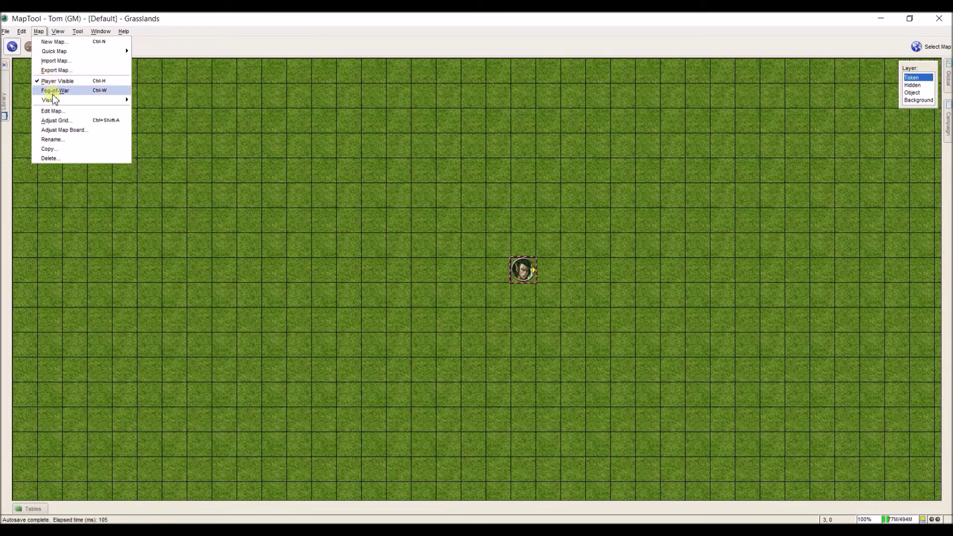
{"action": "mouse_move", "coordinate": [54, 102]}
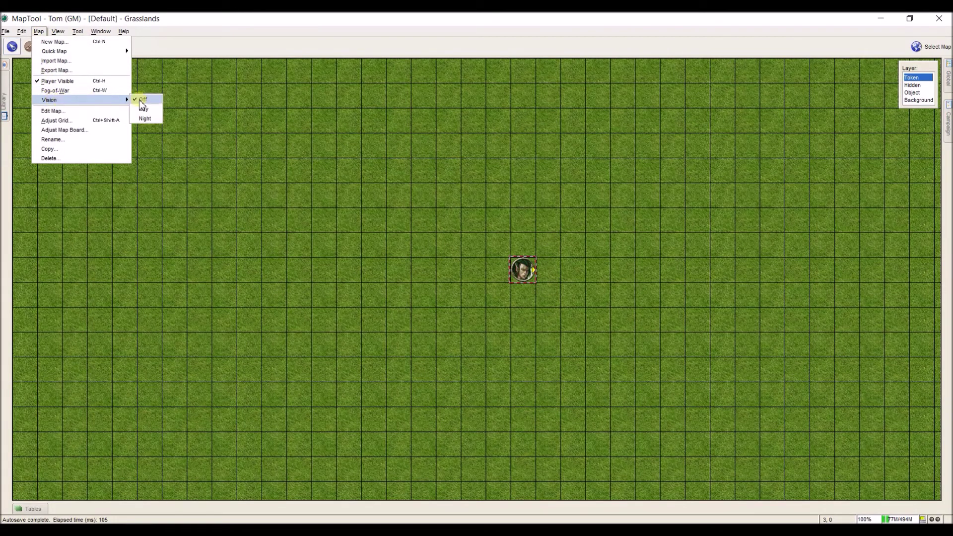
{"action": "left_click", "coordinate": [143, 119]}
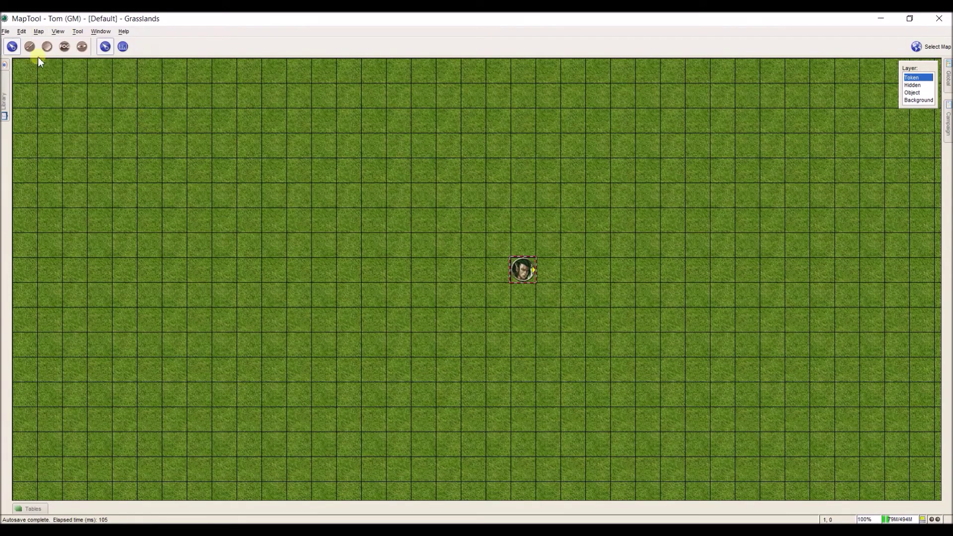
{"action": "left_click", "coordinate": [38, 31]}
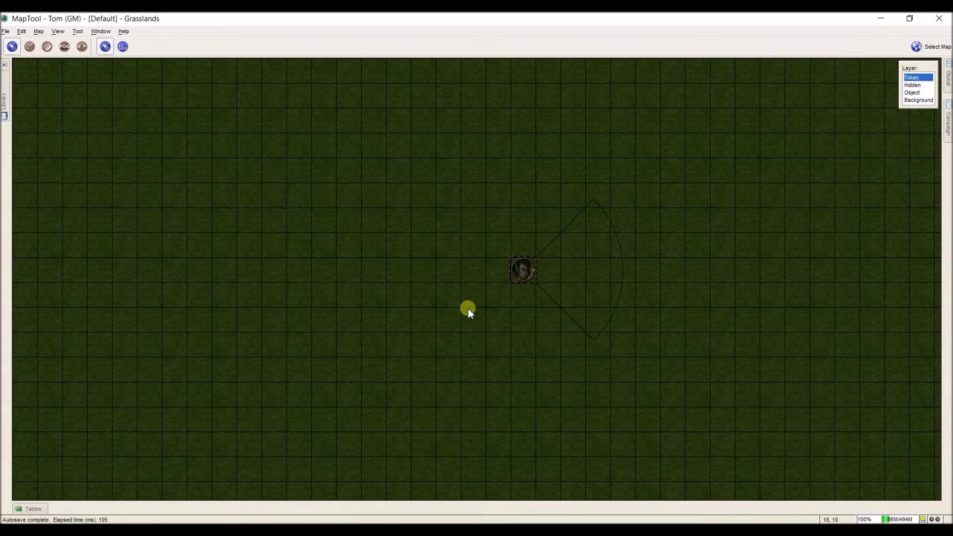
Give the Elf Scout token the D20 light source Lamp - 15
{"action": "mouse_move", "coordinate": [513, 278]}
{"action": "right_click", "coordinate": [527, 274]}
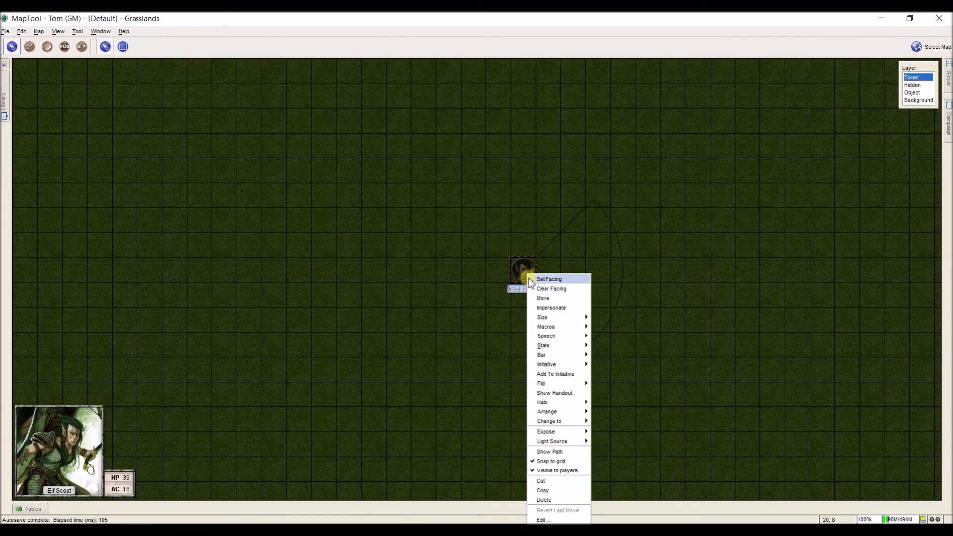
{"action": "mouse_move", "coordinate": [568, 443]}
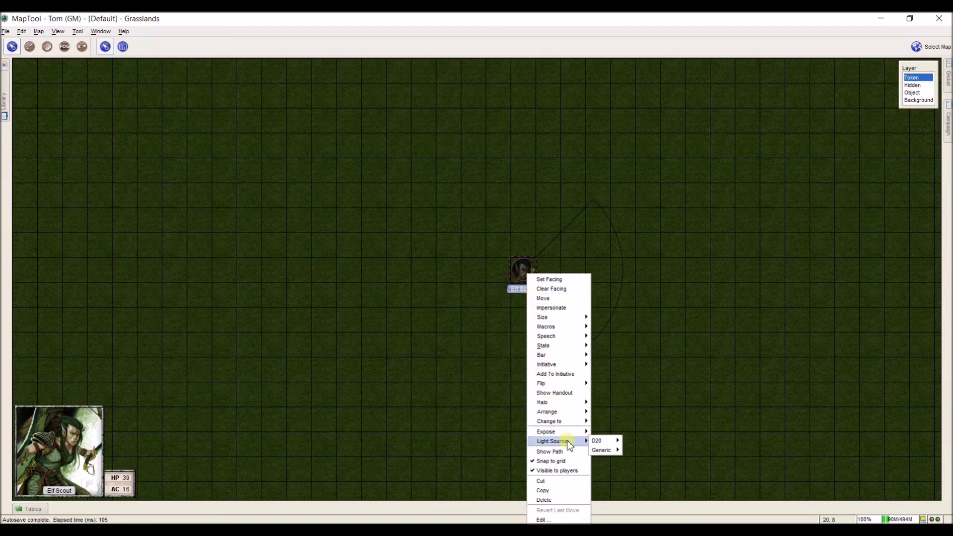
{"action": "mouse_move", "coordinate": [605, 446]}
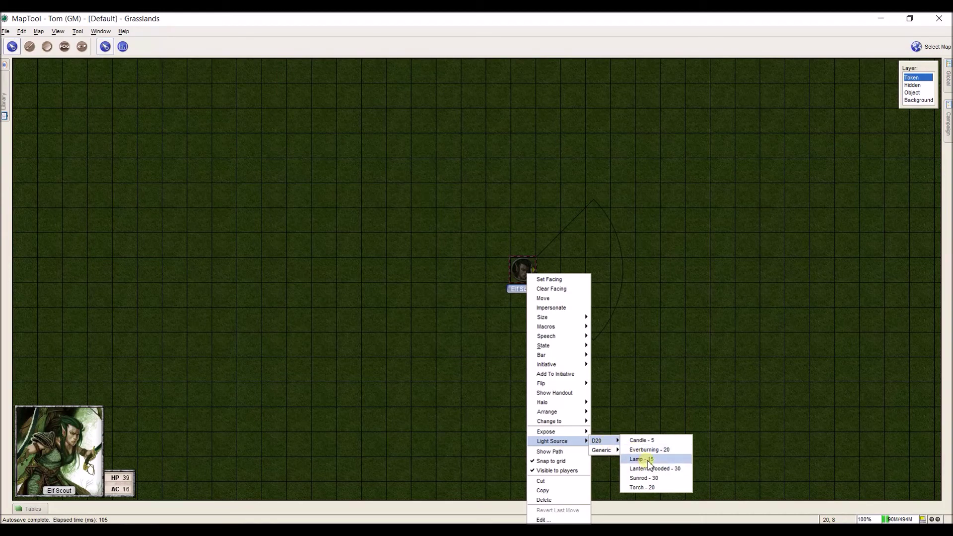
{"action": "left_click", "coordinate": [649, 462]}
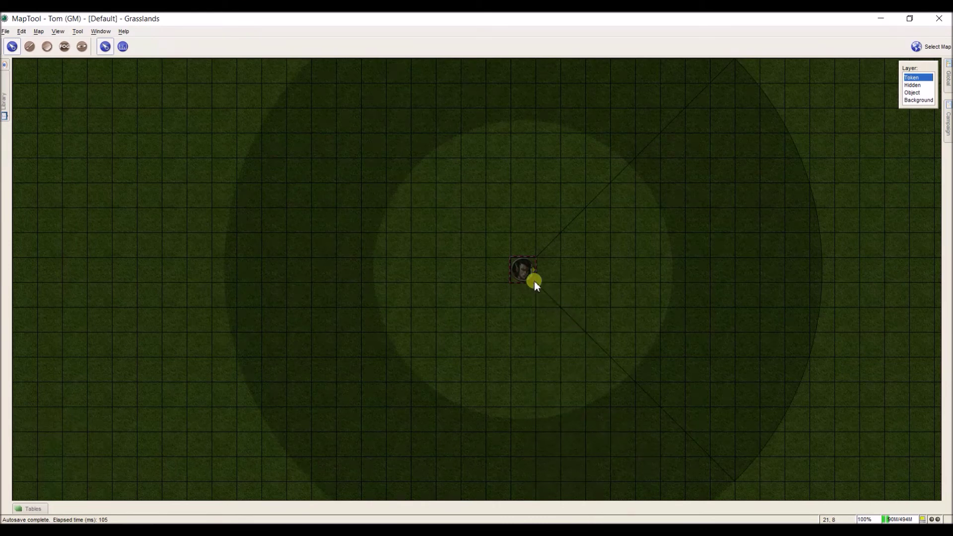
{"action": "mouse_move", "coordinate": [528, 275]}
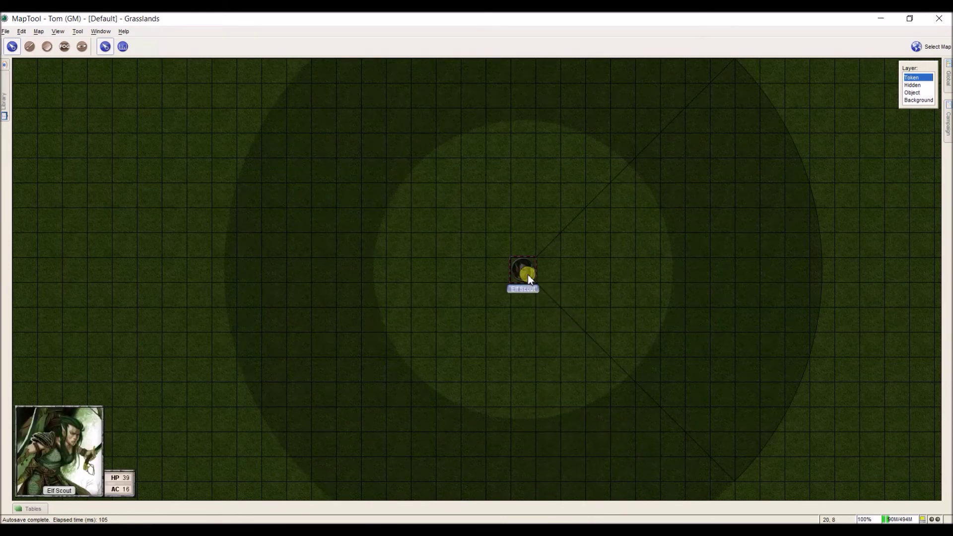